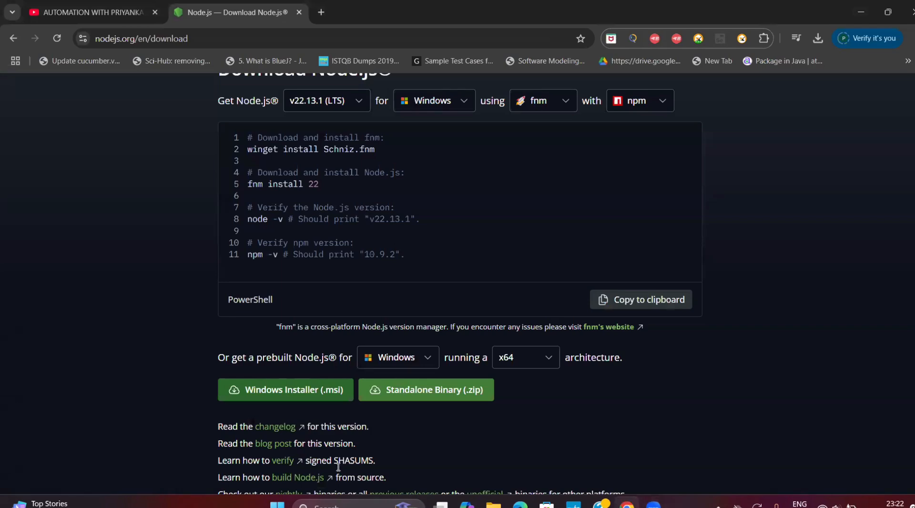
- Open Command Prompt, enlarge its text, and check the installed Node.js version with node -v
click(350, 506)
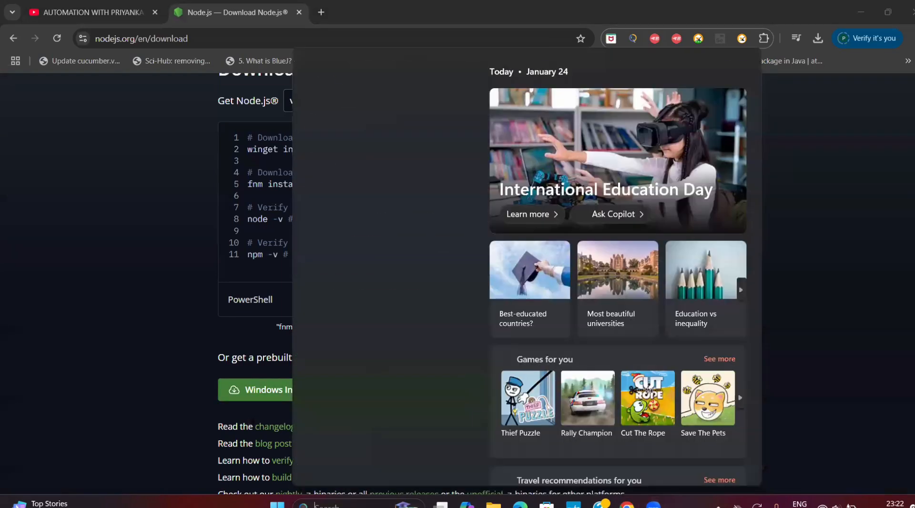
text(cmd)
key(Return)
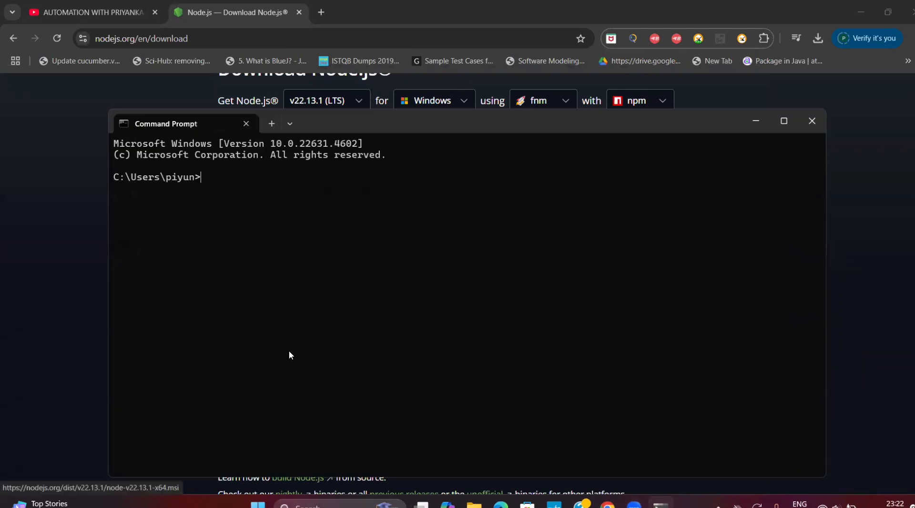
scroll(259, 244, up, 2)
text(no)
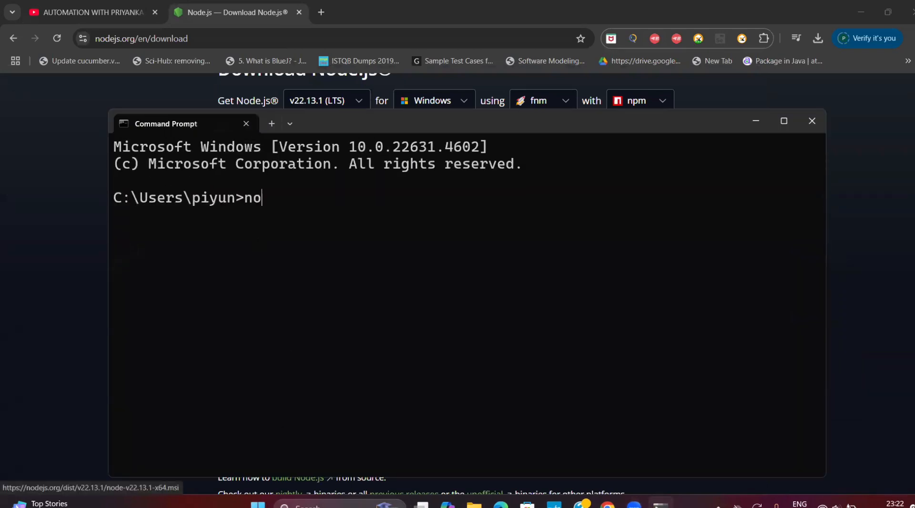
text(de -v)
key(Return)
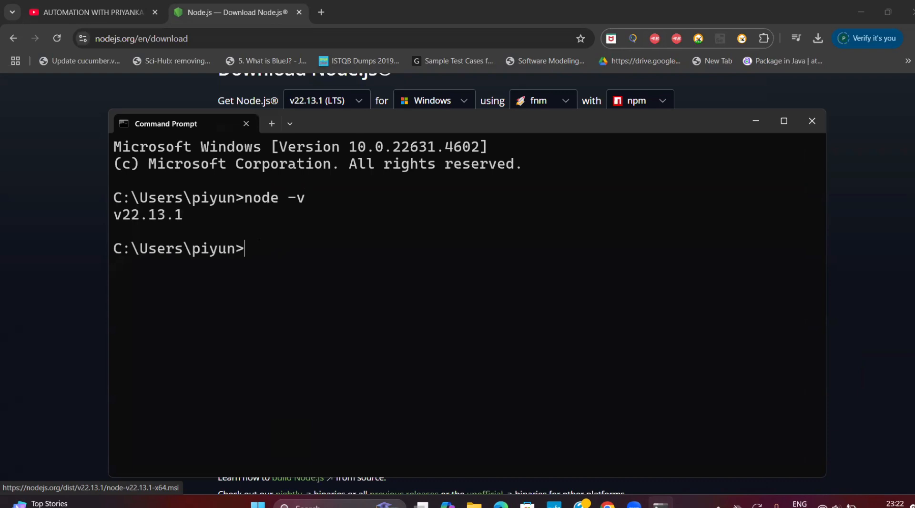
- Check the installed npm version with npm -v
text(nm)
text(p)
key(BackSpace)
key(BackSpace)
key(BackSpace)
text(pm -v)
key(Return)
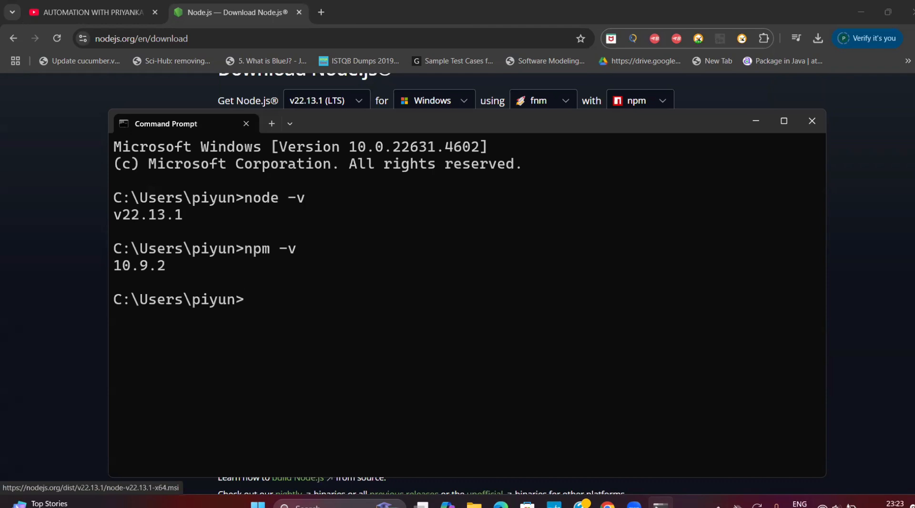
- Find the Node.js installation path with where node, and close Command Prompt
text(where node)
key(Return)
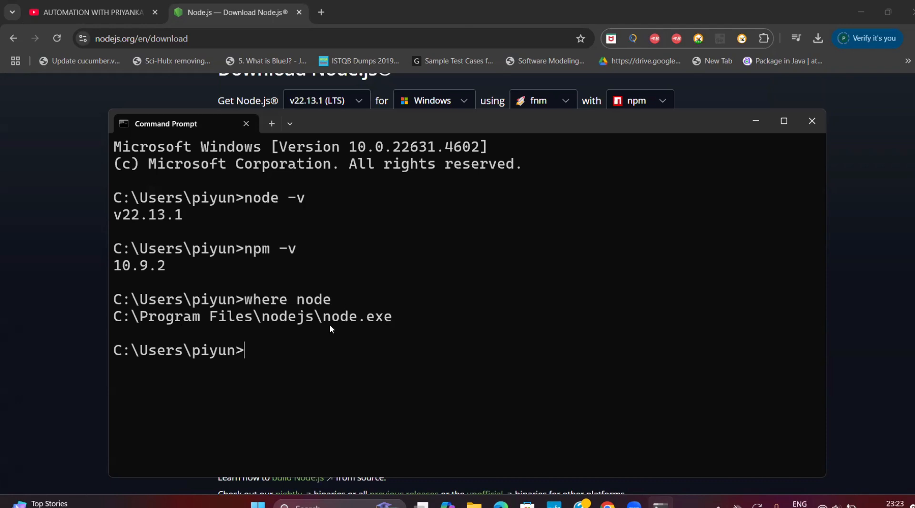
click(812, 121)
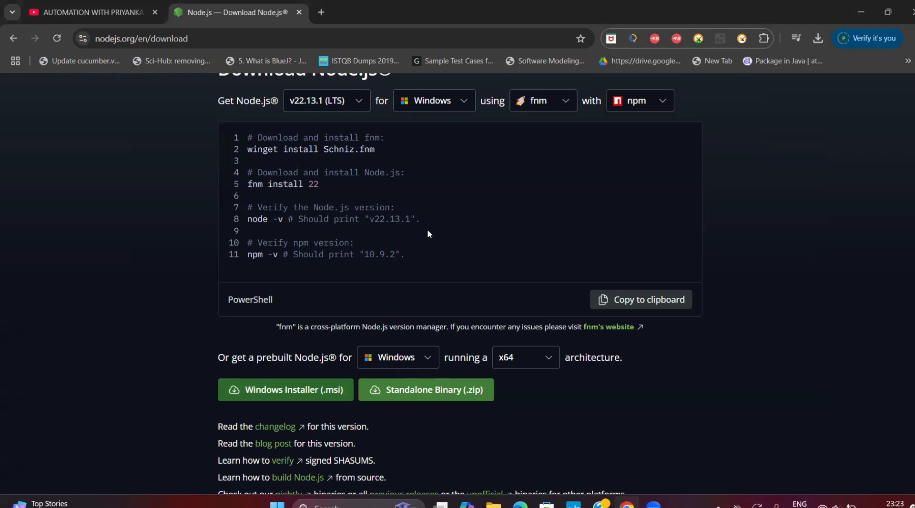
- Search Google for visual studio code in a new browser tab and open the official Visual Studio Code site
key(ctrl+t)
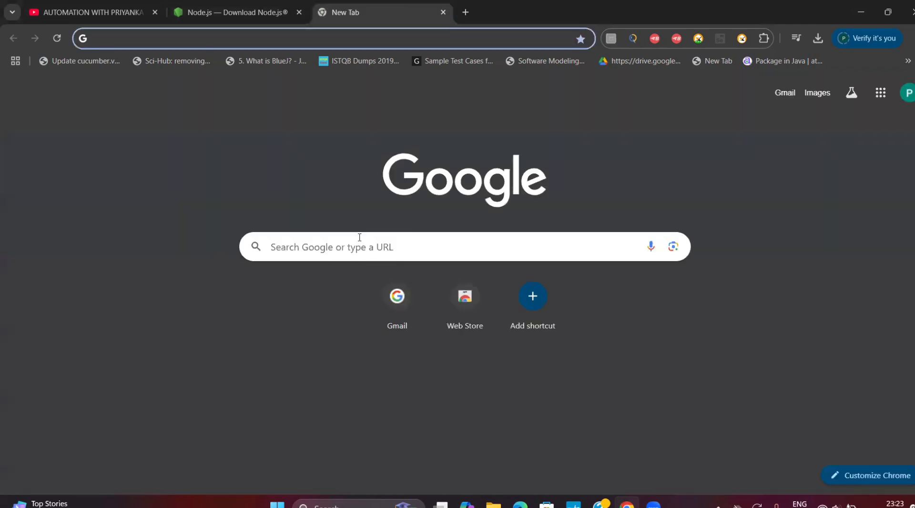
click(359, 237)
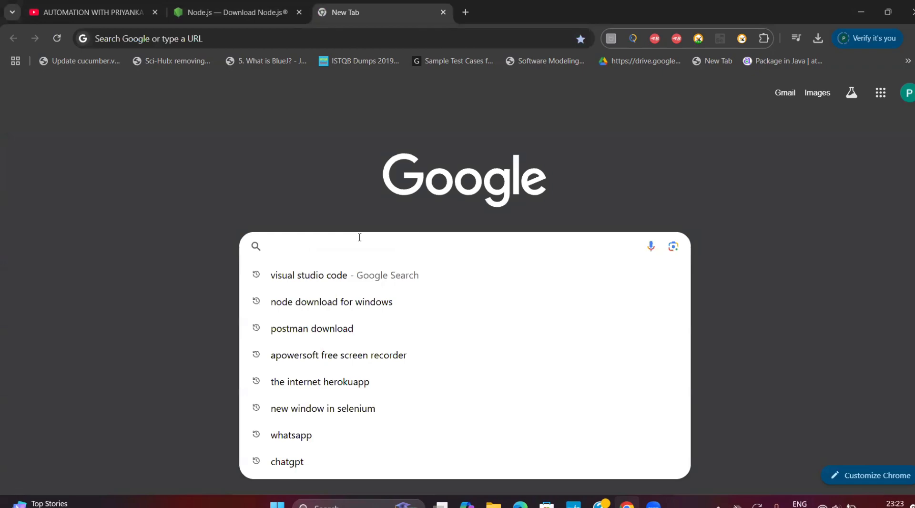
key(Down)
key(Return)
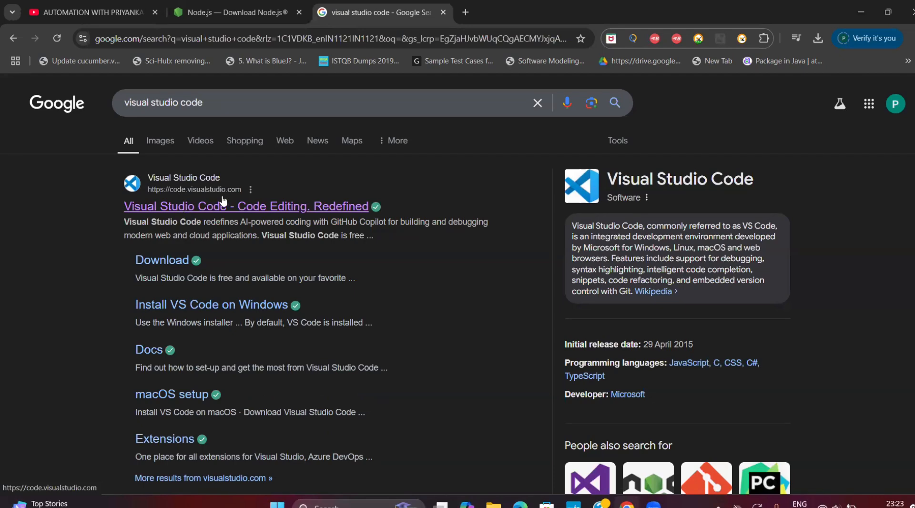
click(211, 209)
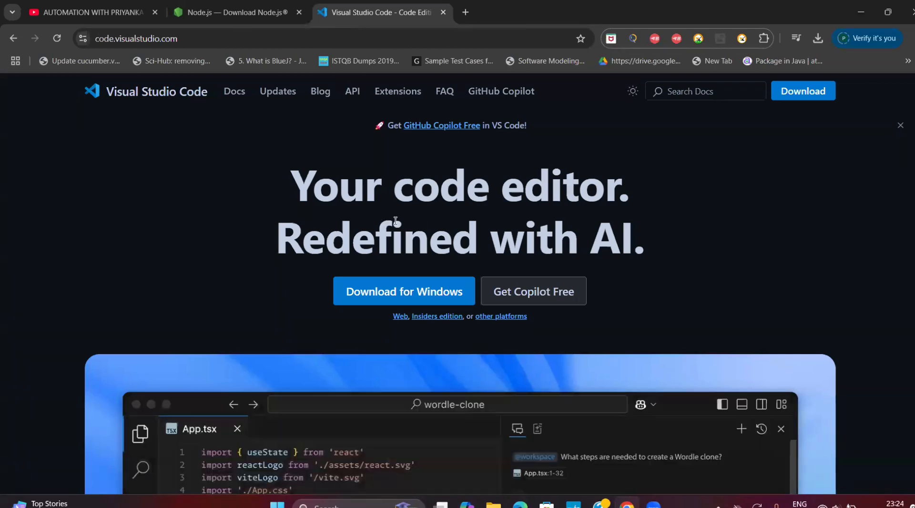
- Download Visual Studio Code for Windows and launch VSCodeUserSetup-x64-1.96.4 from the Downloads folder
click(413, 295)
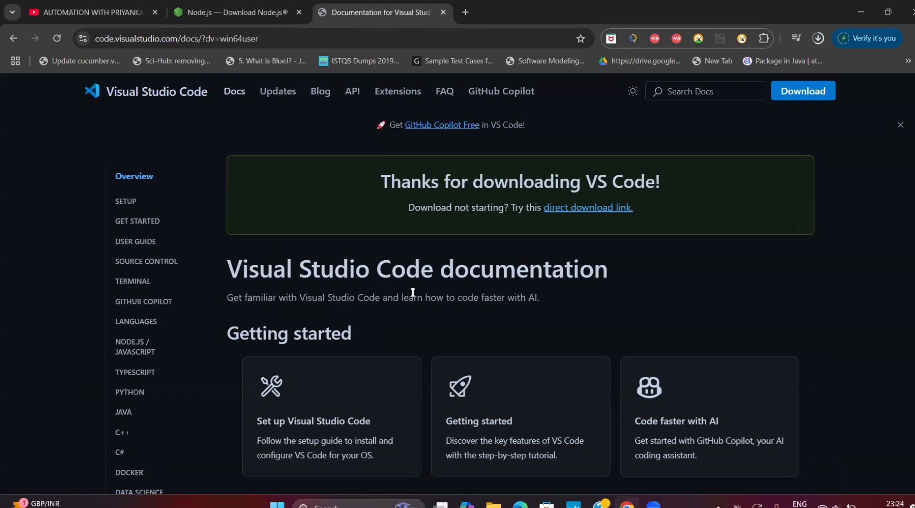
click(819, 40)
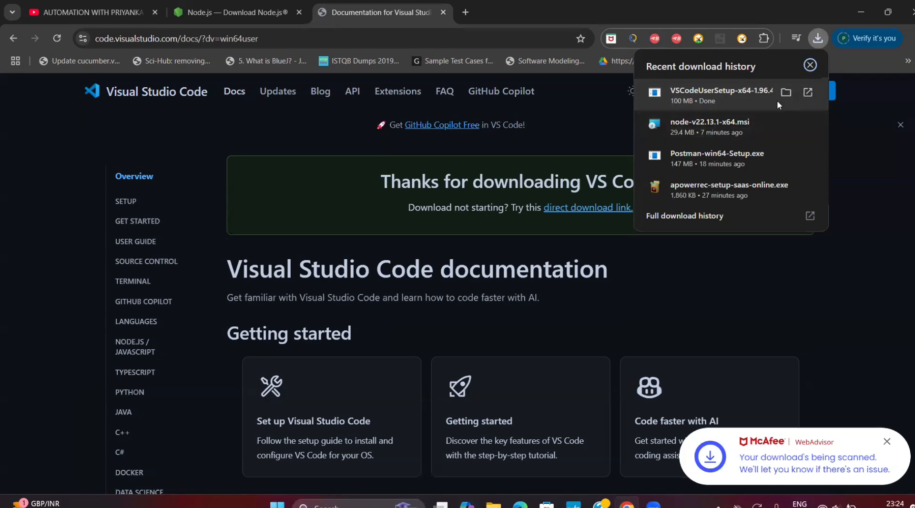
click(786, 92)
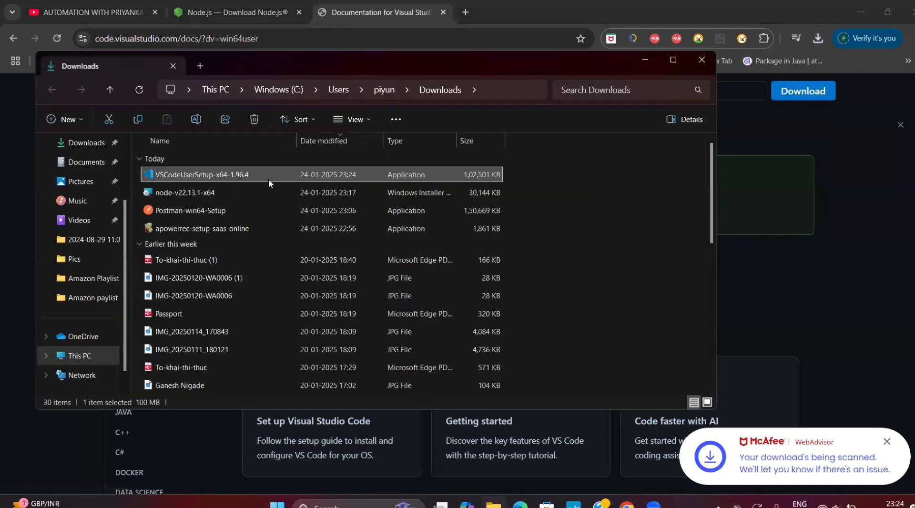
double_click(211, 176)
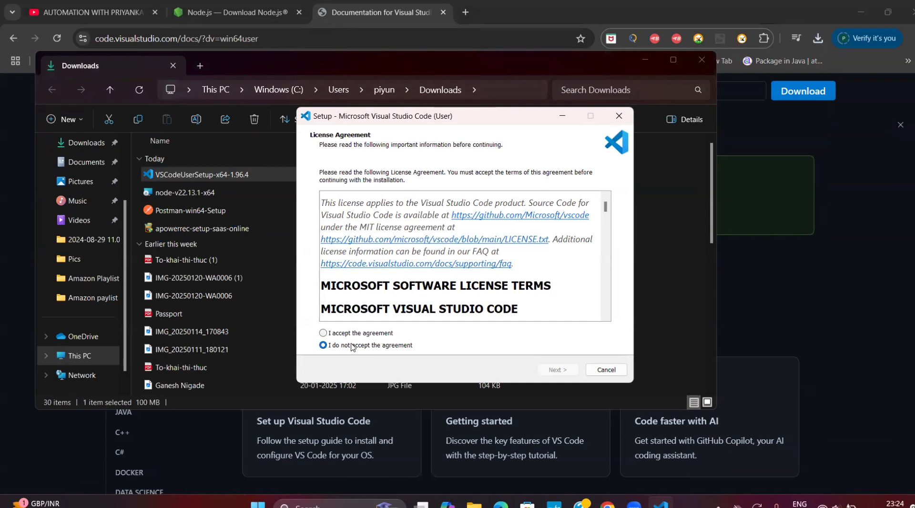
- Accept the license agreement and keep the default destination location and Start Menu folder
click(323, 333)
click(556, 370)
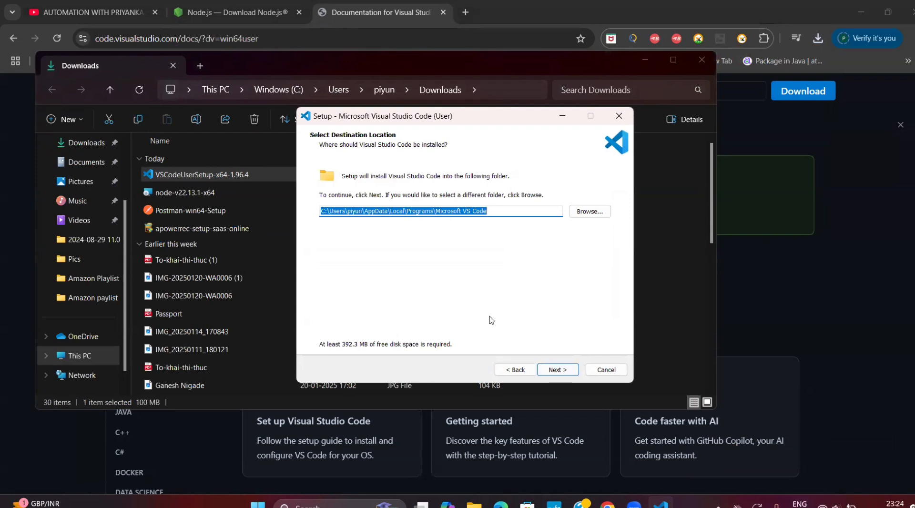
click(551, 372)
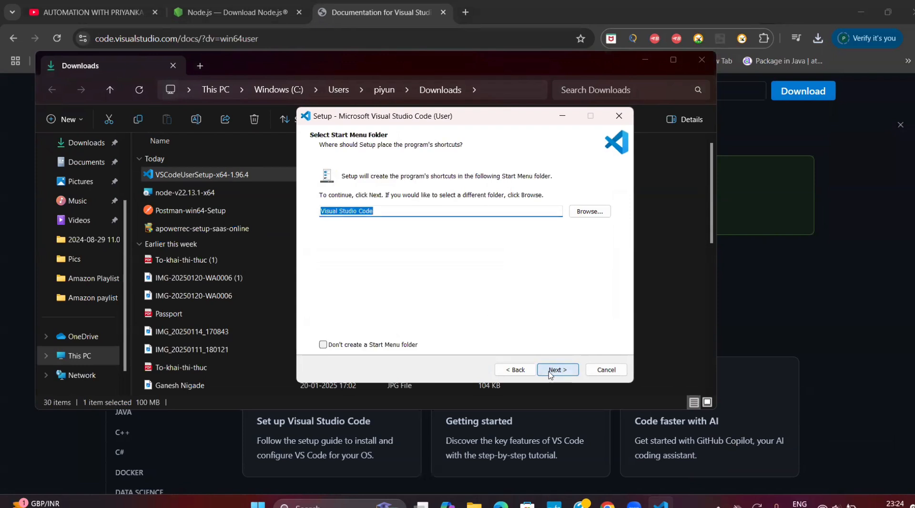
click(551, 372)
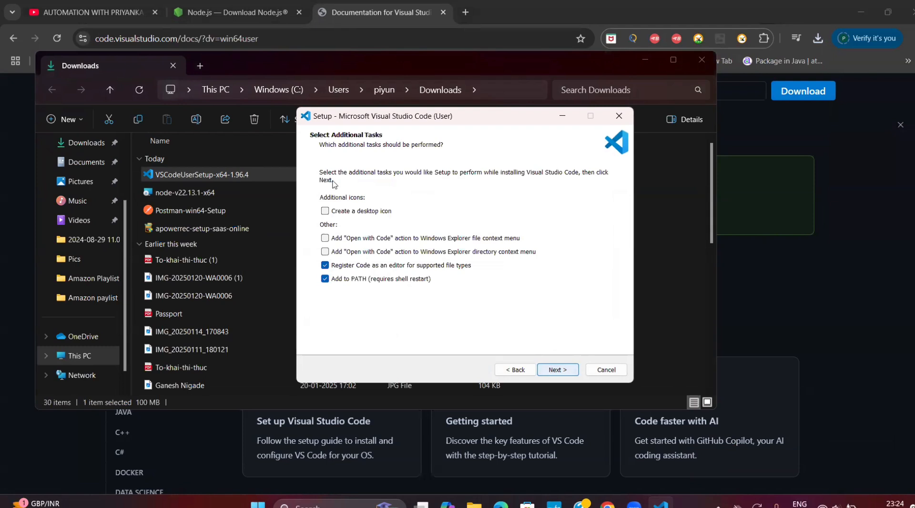
- Enable the desktop icon, install Visual Studio Code, and finish setup with the launch option kept on
click(326, 212)
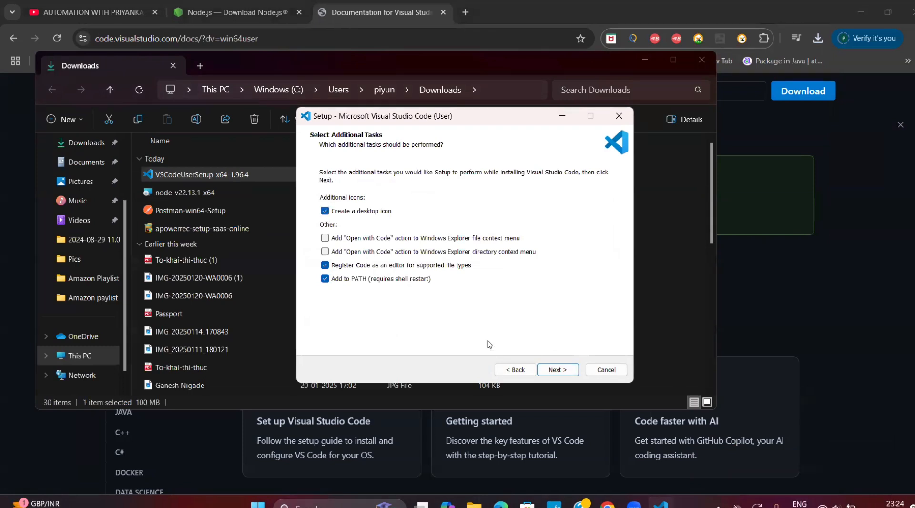
click(558, 370)
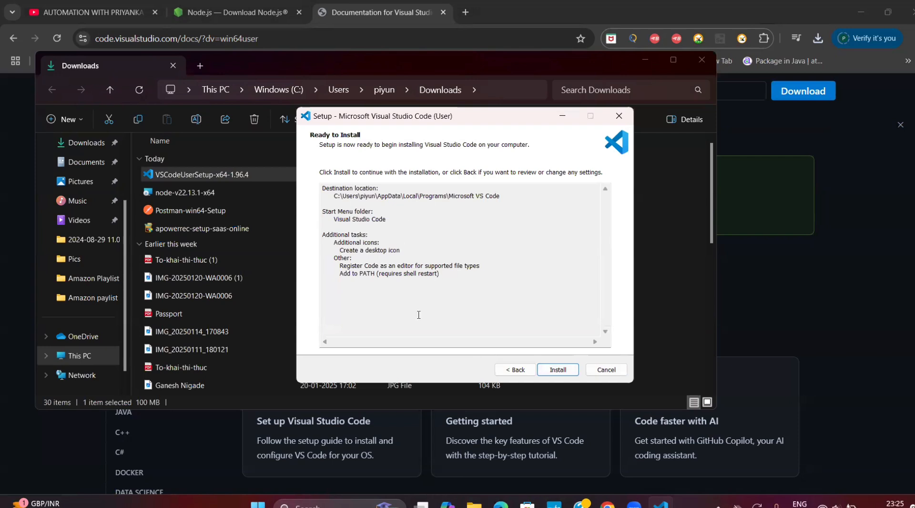
click(551, 375)
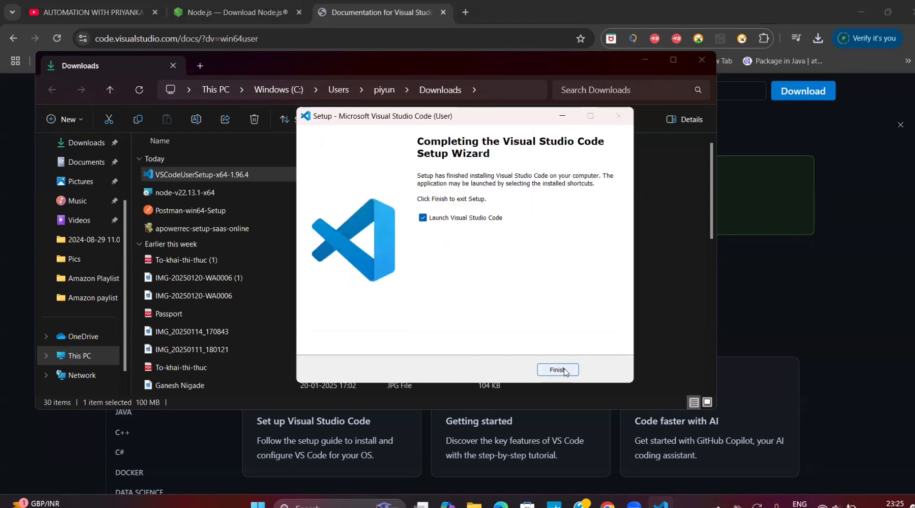
click(558, 370)
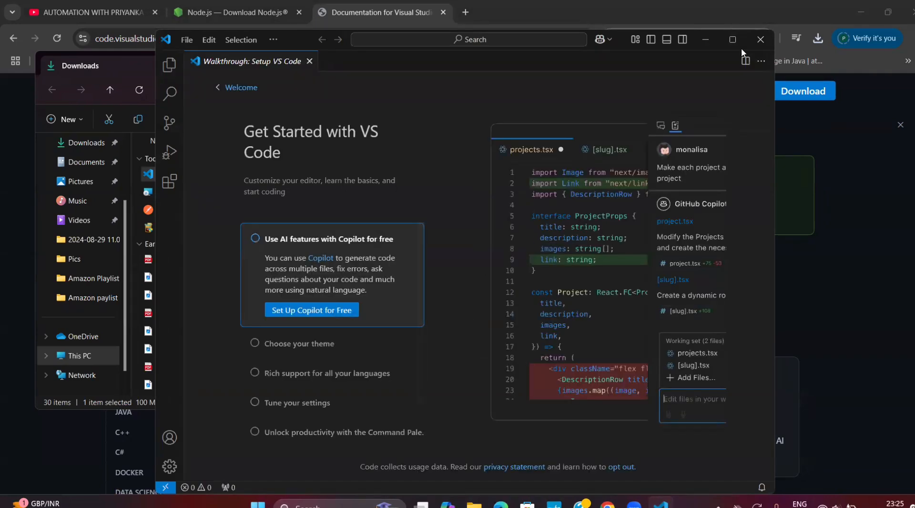
- Maximize the Visual Studio Code window and browse to the Desktop for a folder to add to the workspace
click(731, 42)
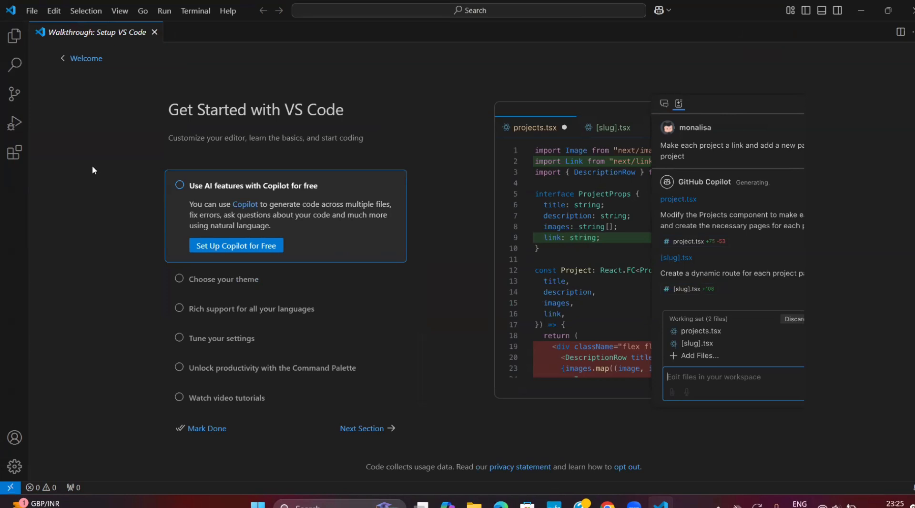
click(18, 37)
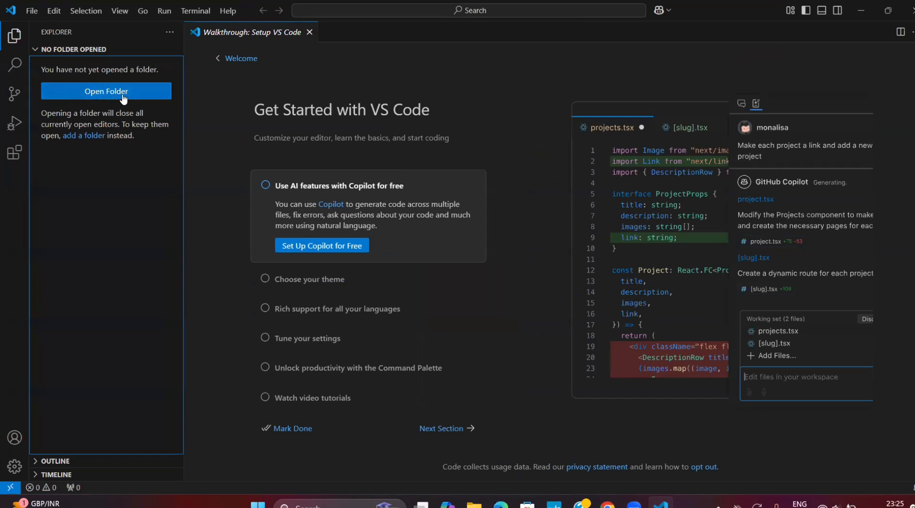
click(82, 136)
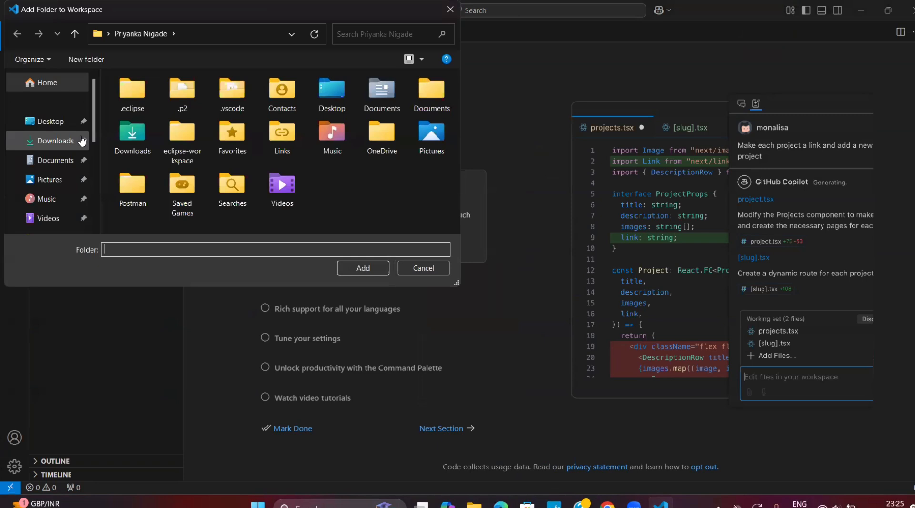
click(54, 121)
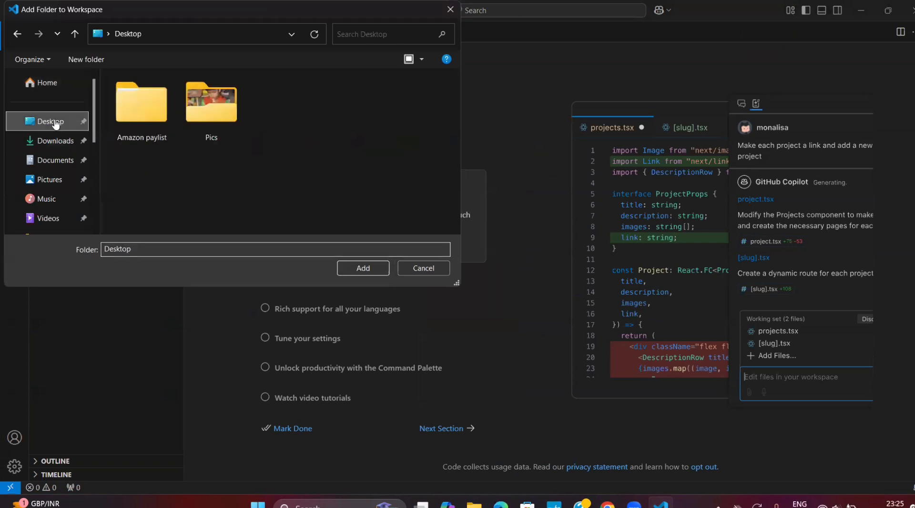
- Create a folder named Code on the Desktop and add it to the workspace, trusting its authors
right_click(194, 189)
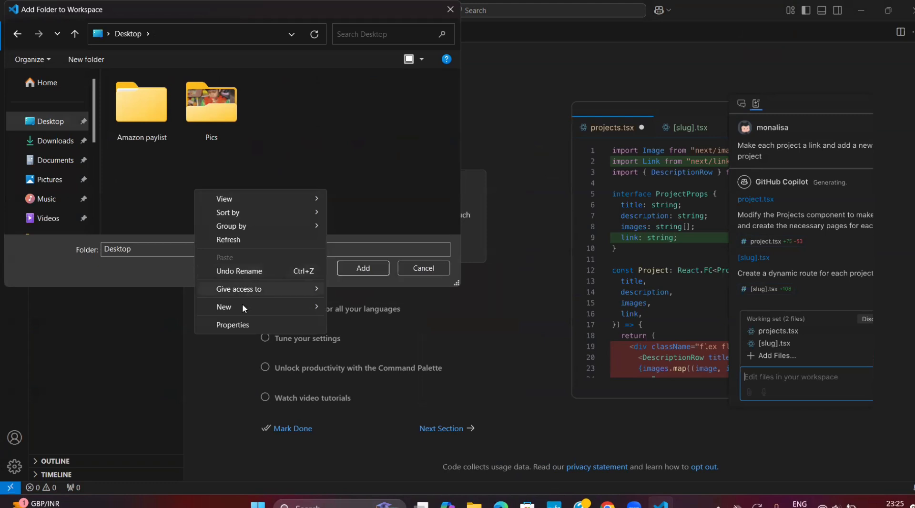
mouse_move(270, 307)
click(361, 310)
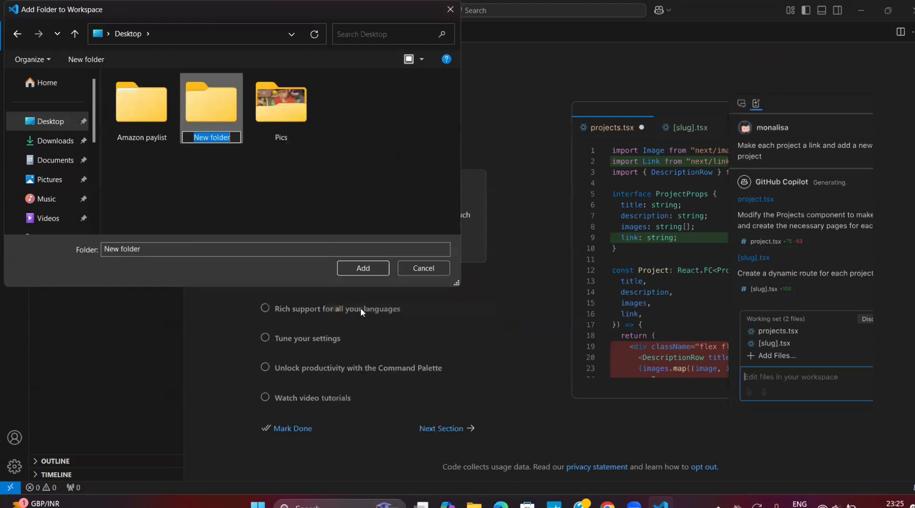
text(Code)
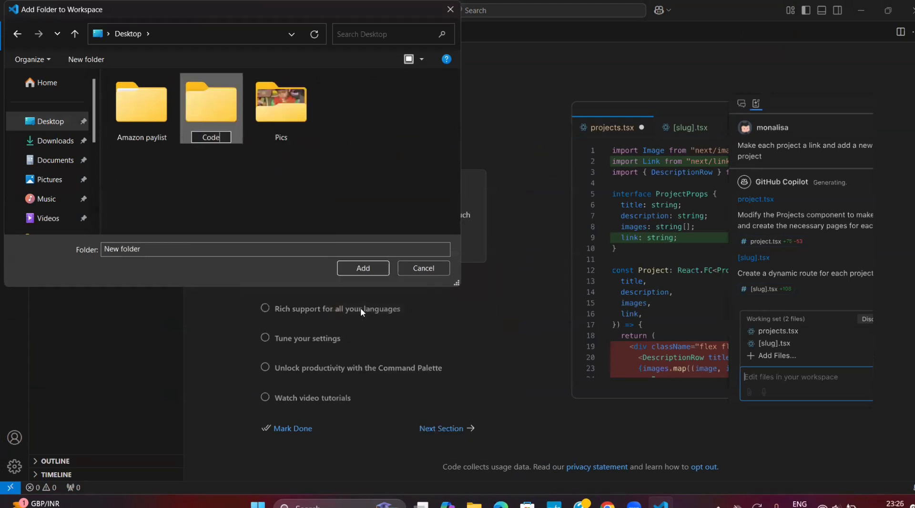
key(Return)
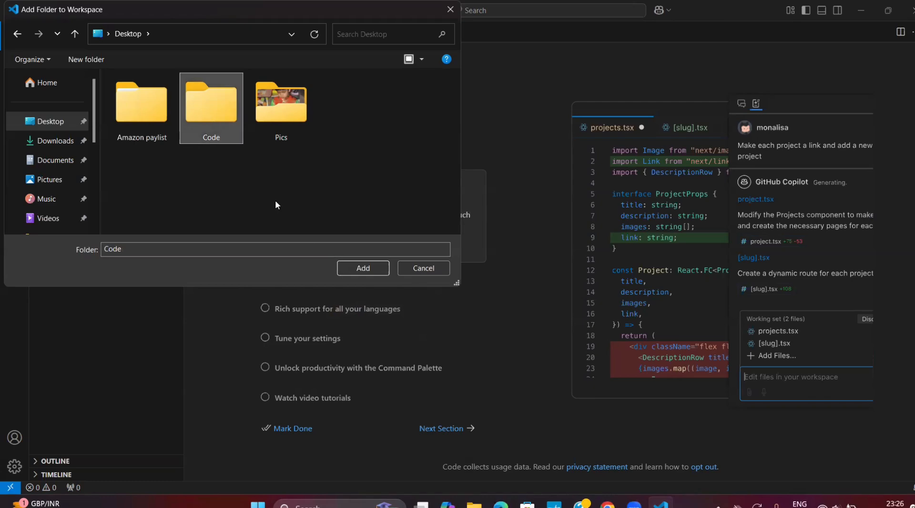
click(352, 271)
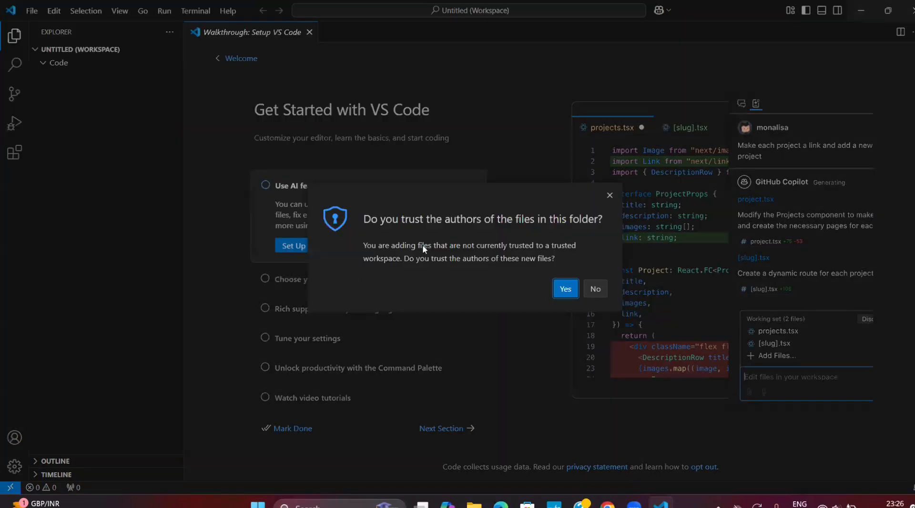
click(560, 290)
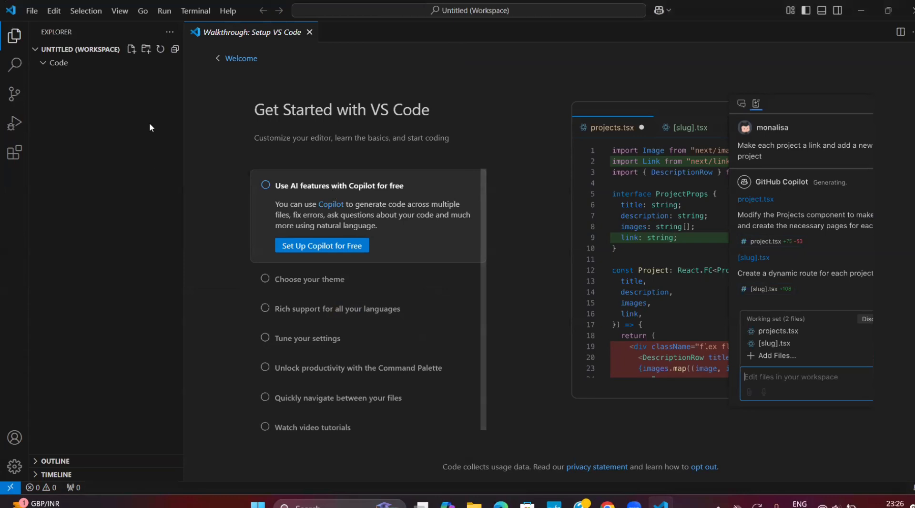
- Create a new file named Firstcode.js in the Code folder
click(43, 69)
click(43, 69)
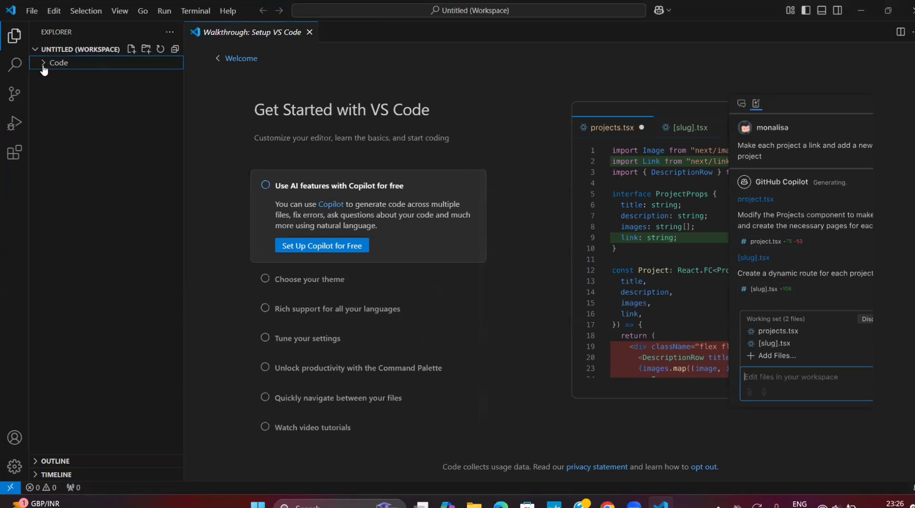
click(43, 69)
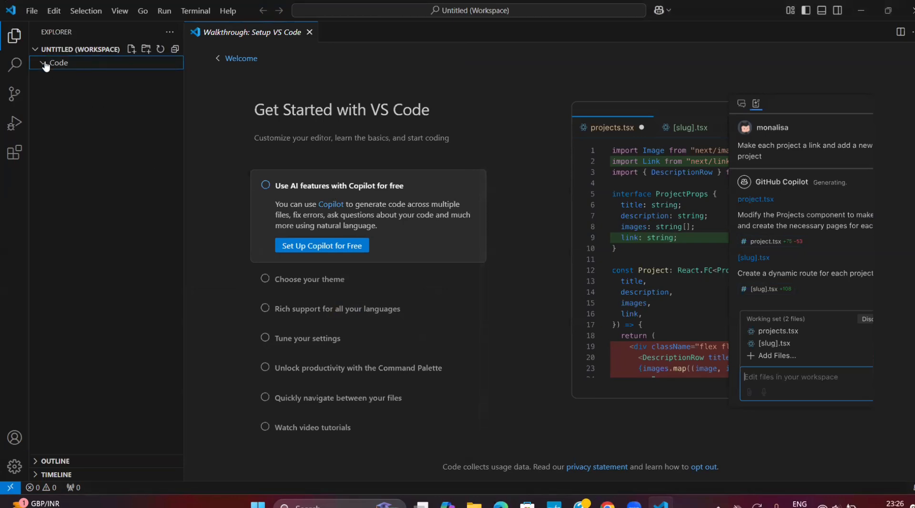
click(131, 50)
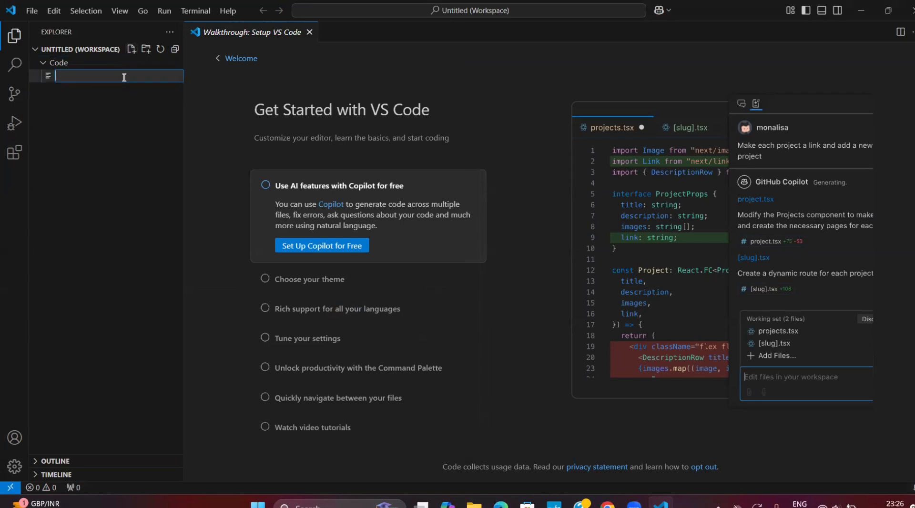
text(Firstcode.)
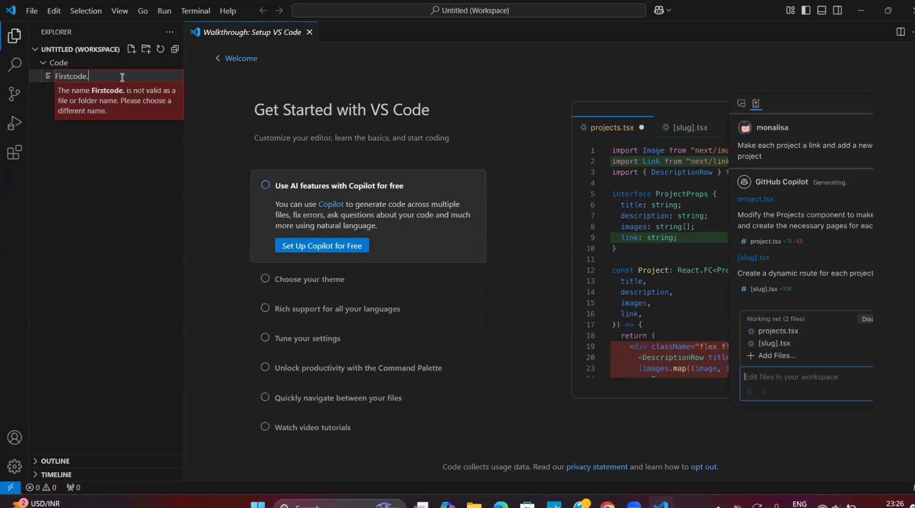
text(js)
key(Return)
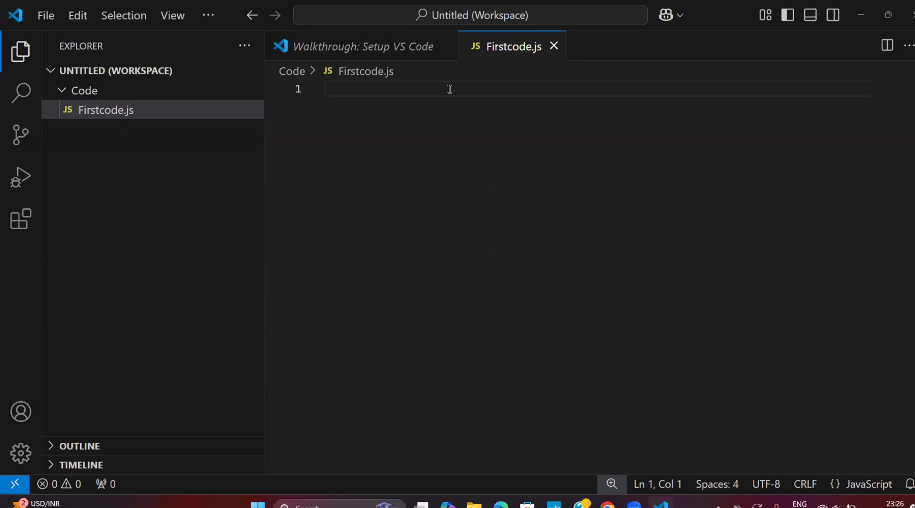
- Write an empty console.log() call on line 2 of Firstcode.js, leaving the first line blank
key(Return)
text(consloe)
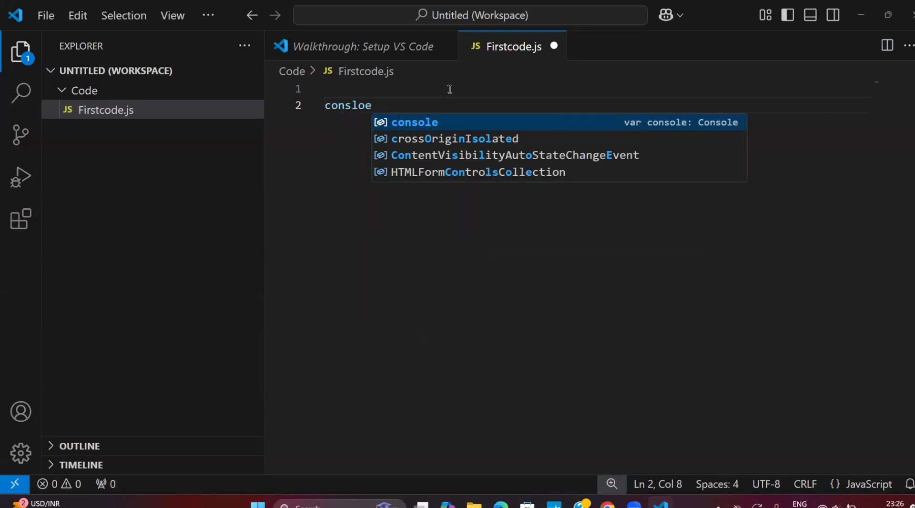
key(BackSpace)
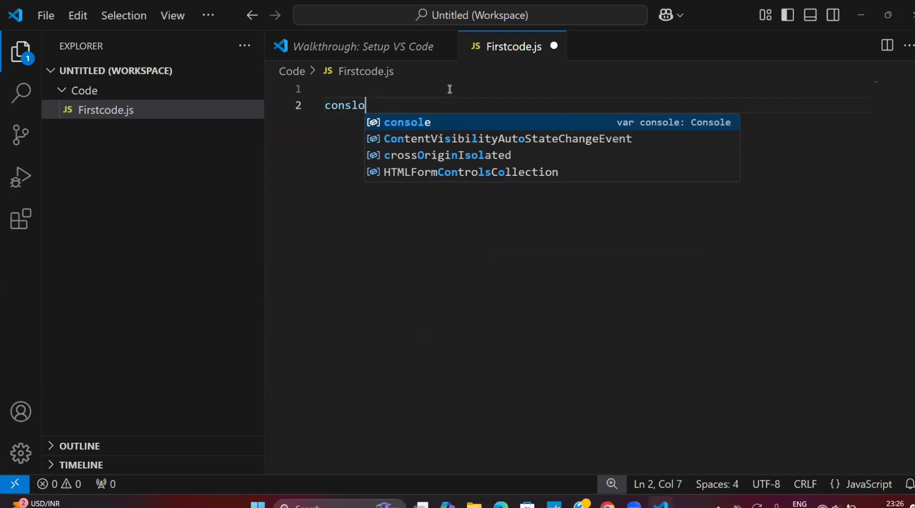
text(l)
key(BackSpace)
key(BackSpace)
key(BackSpace)
text(ole.)
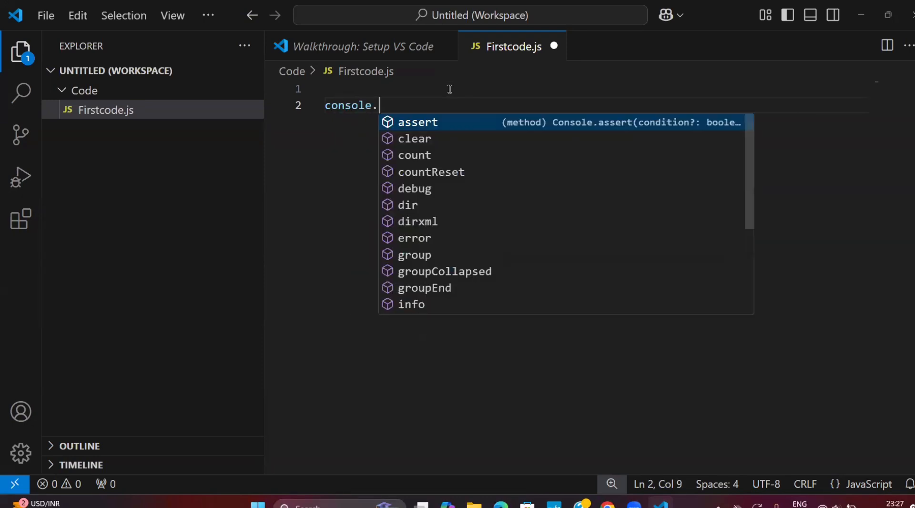
text(lof)
key(BackSpace)
text(g())
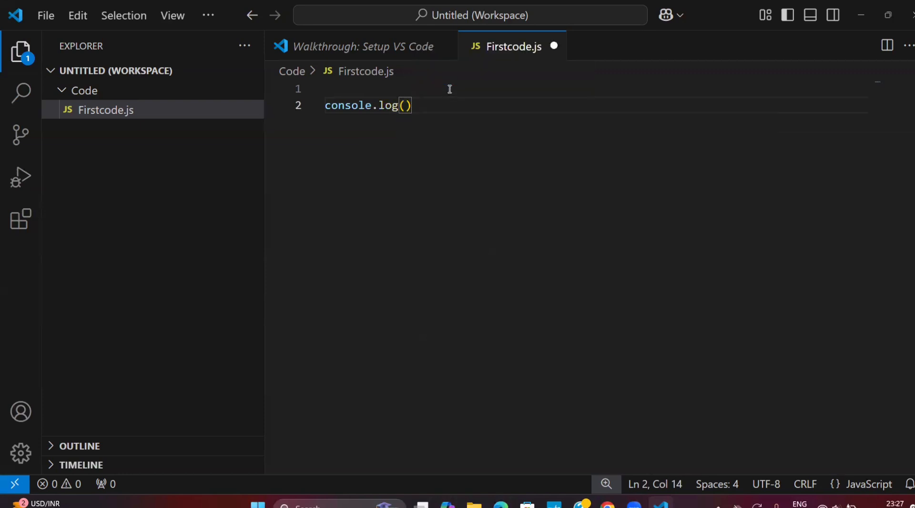
- Pass the string "Hello World" to the console.log call and end the statement with a semicolon
key(Left)
text("Hello World)
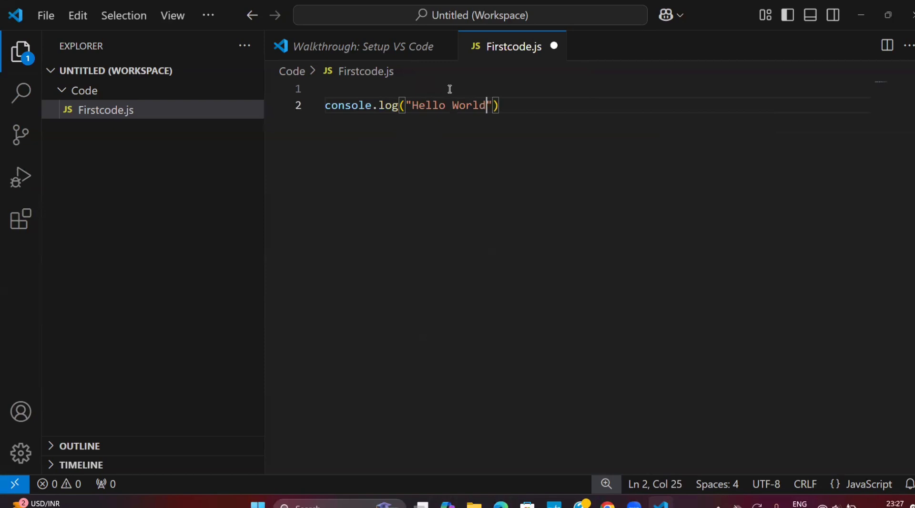
click(503, 106)
text(;)
- Open a new terminal in the Code folder and run the command node Firstcode
click(205, 17)
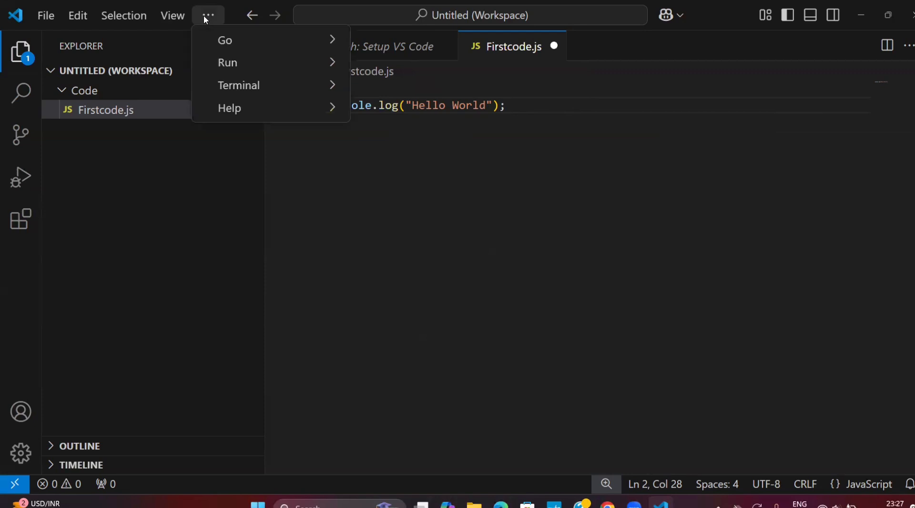
mouse_move(243, 66)
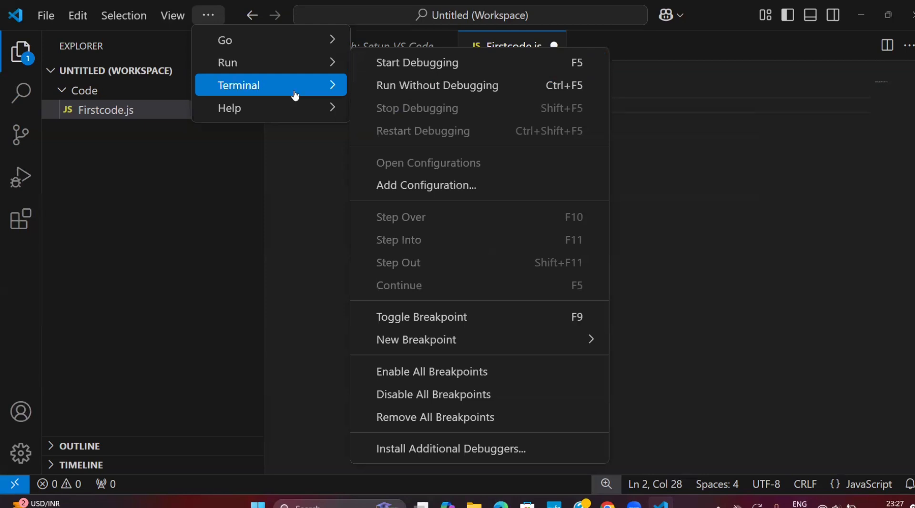
mouse_move(296, 93)
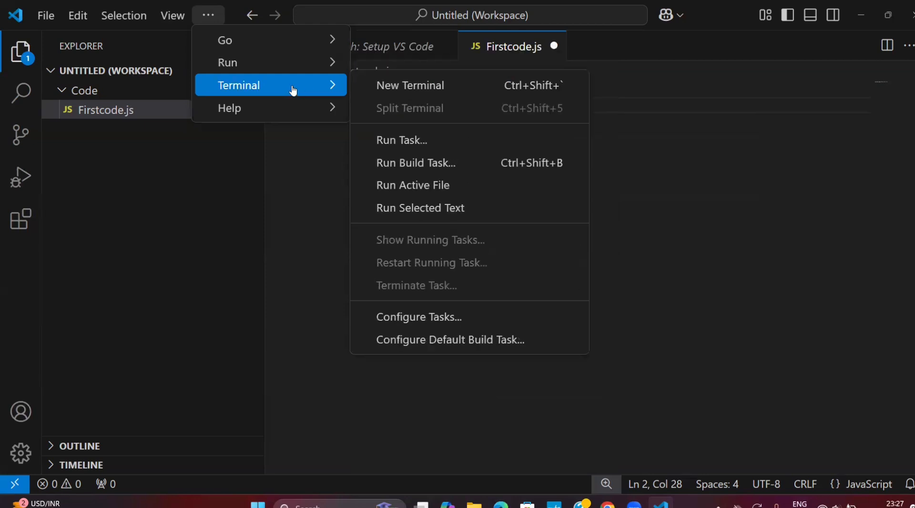
click(378, 89)
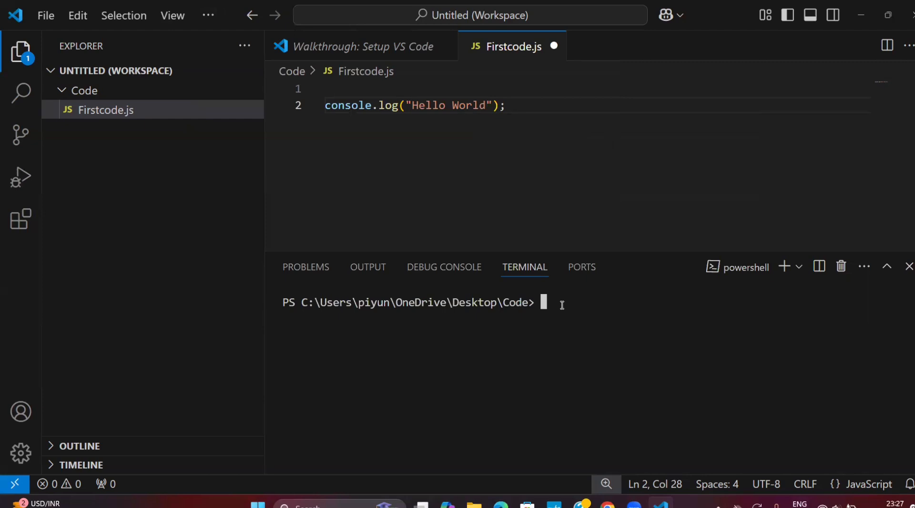
text(node )
text(First)
text(code)
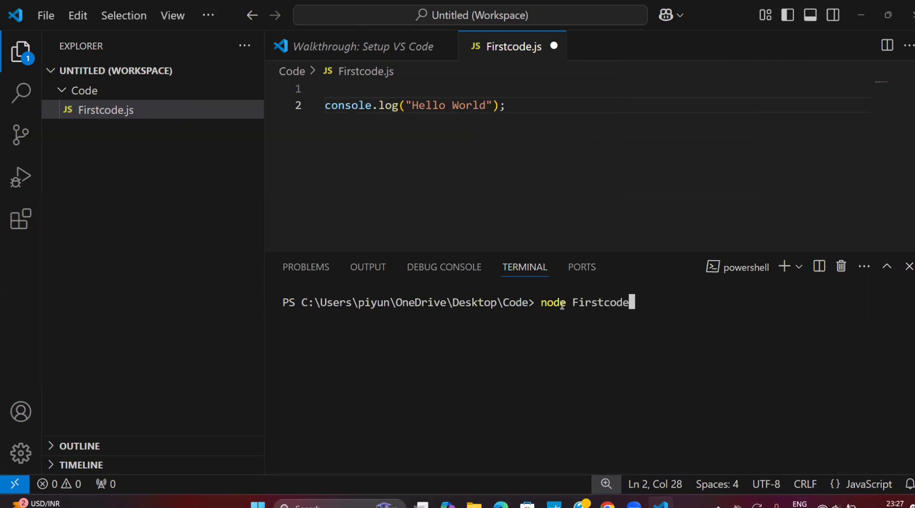
key(Return)
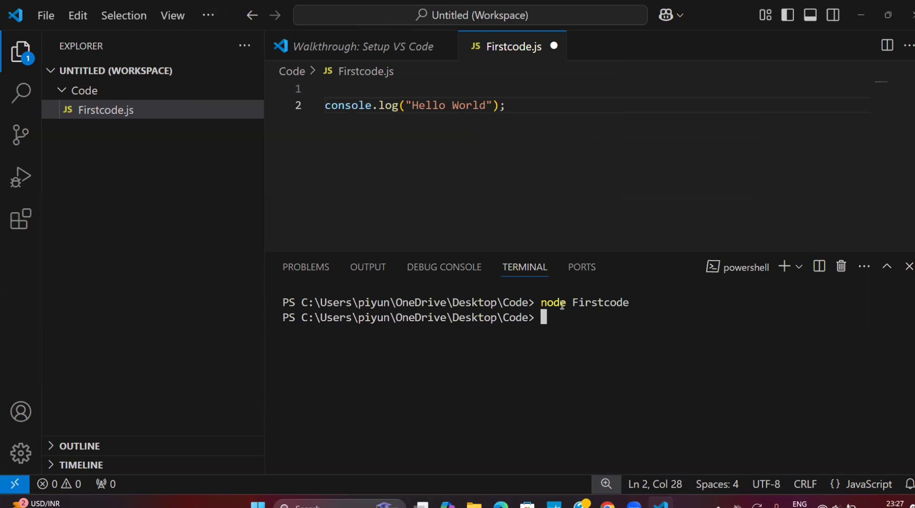
- Try to run the script with its full file name using node Firstcode.js
text(node fir)
key(BackSpace)
key(BackSpace)
key(BackSpace)
text(Firstcode.)
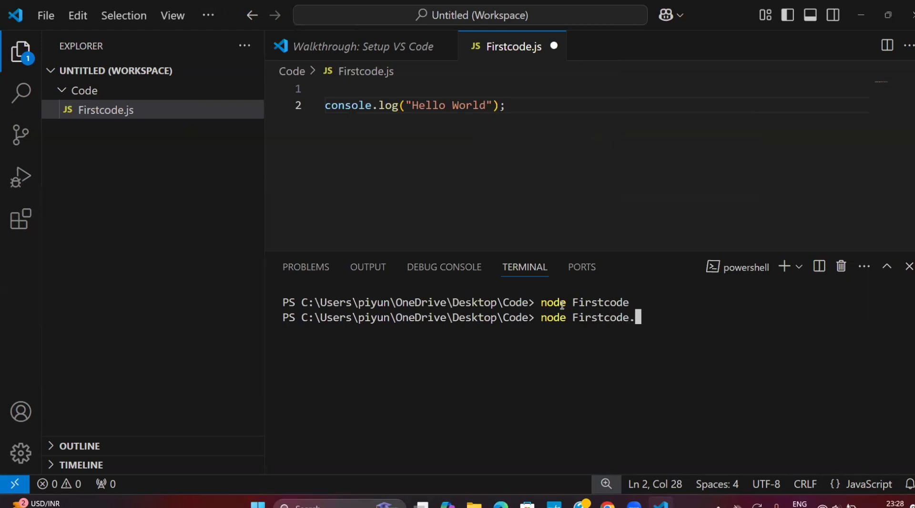
text(js)
key(Return)
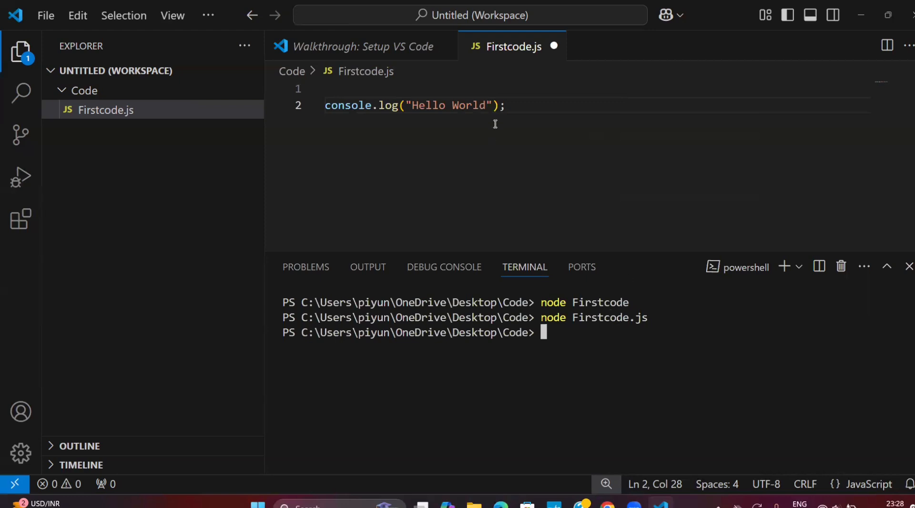
- Save Firstcode.js, run node Firstcode in the terminal again, and highlight the printed output
key(ctrl+s)
drag(506, 105, 443, 106)
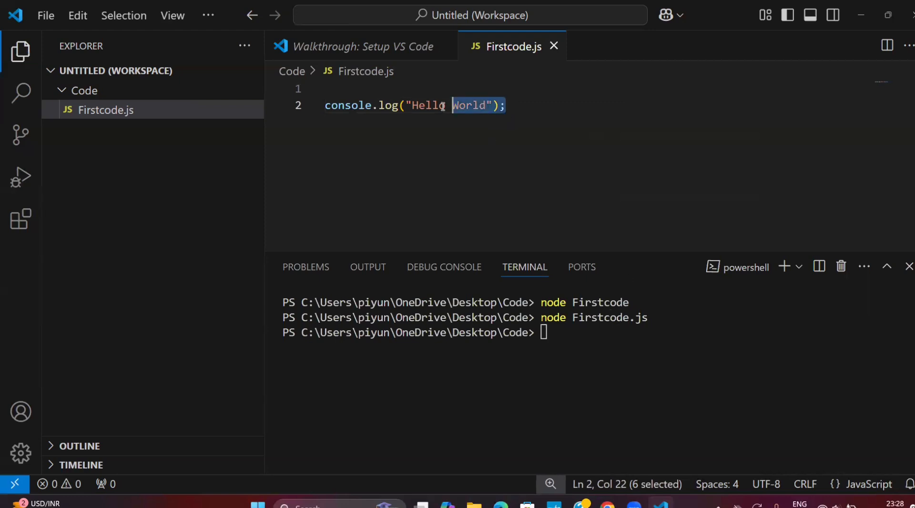
drag(506, 106, 324, 106)
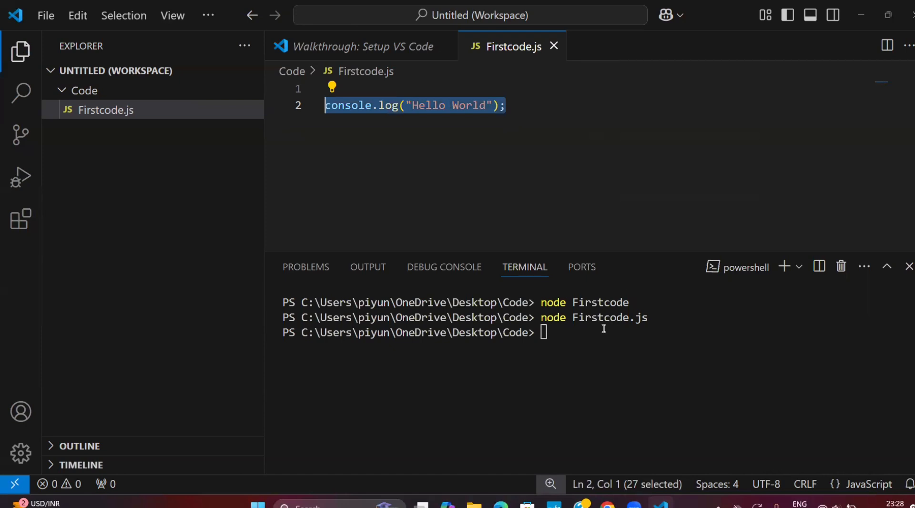
key(Up)
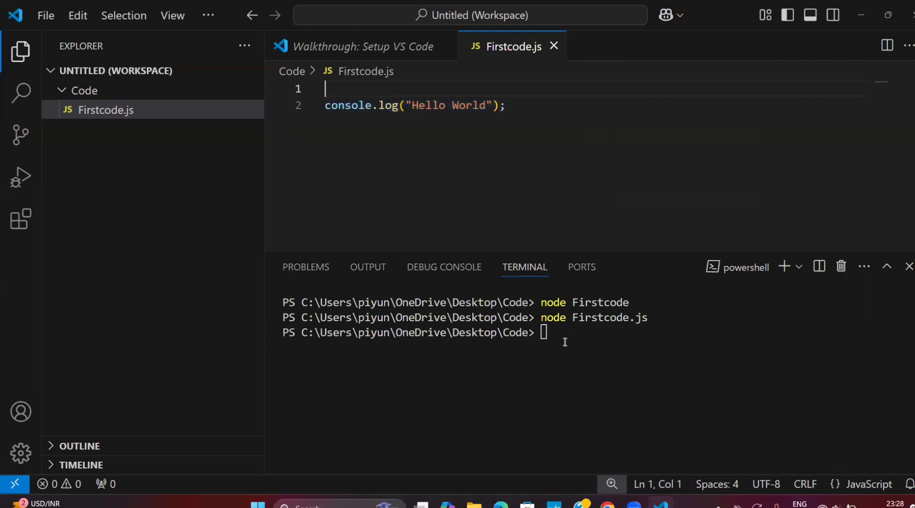
click(562, 336)
text(node Firstcode)
key(Return)
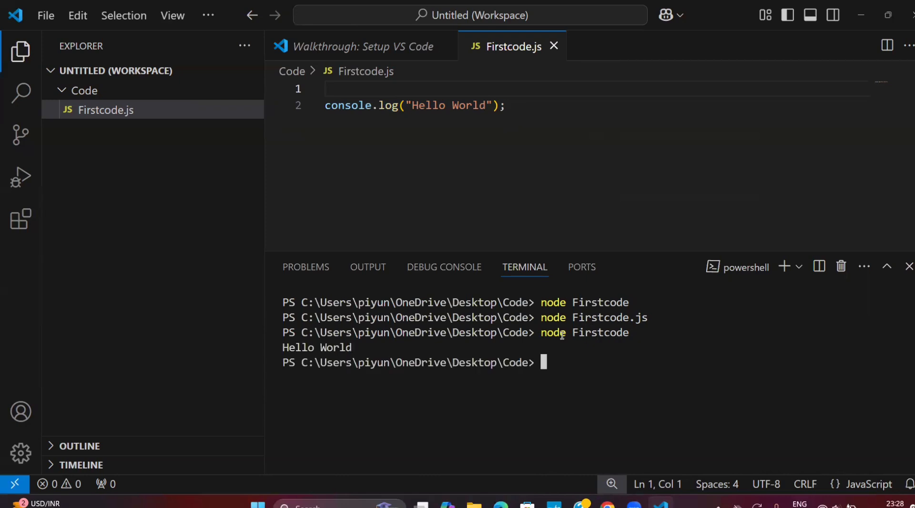
drag(373, 363, 257, 351)
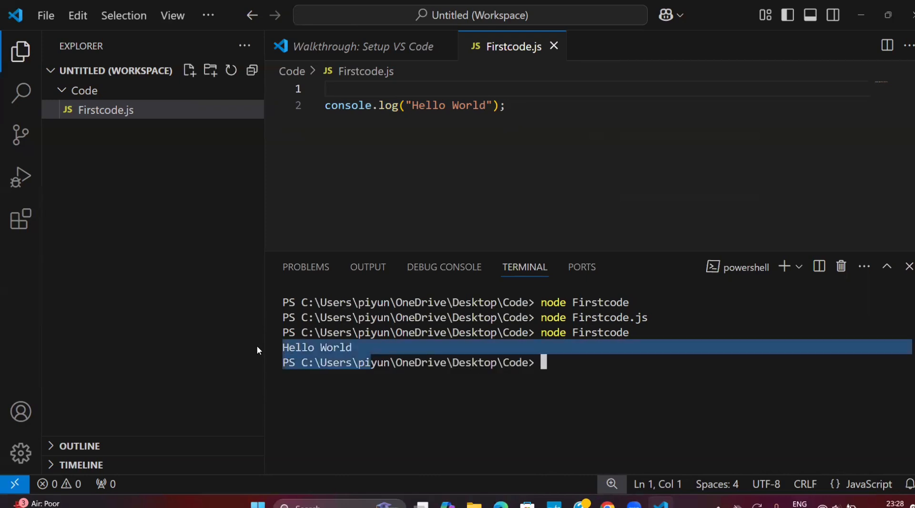
click(385, 207)
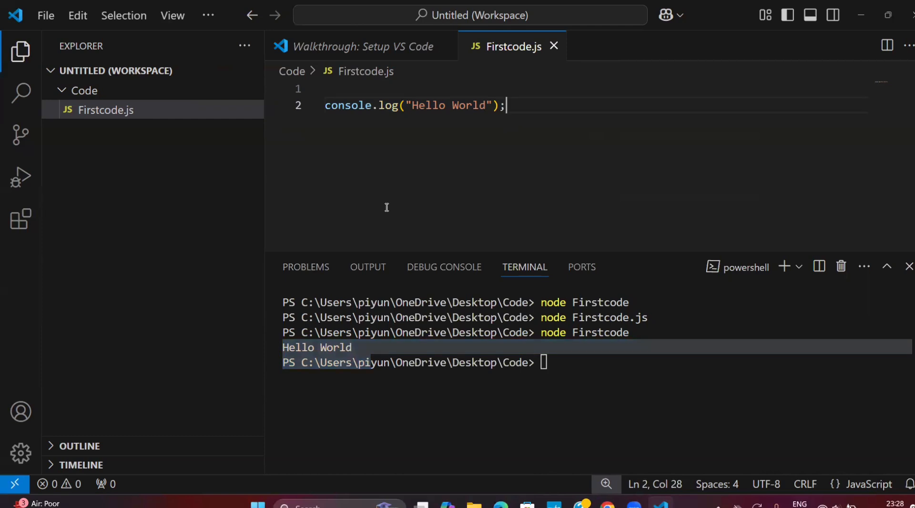